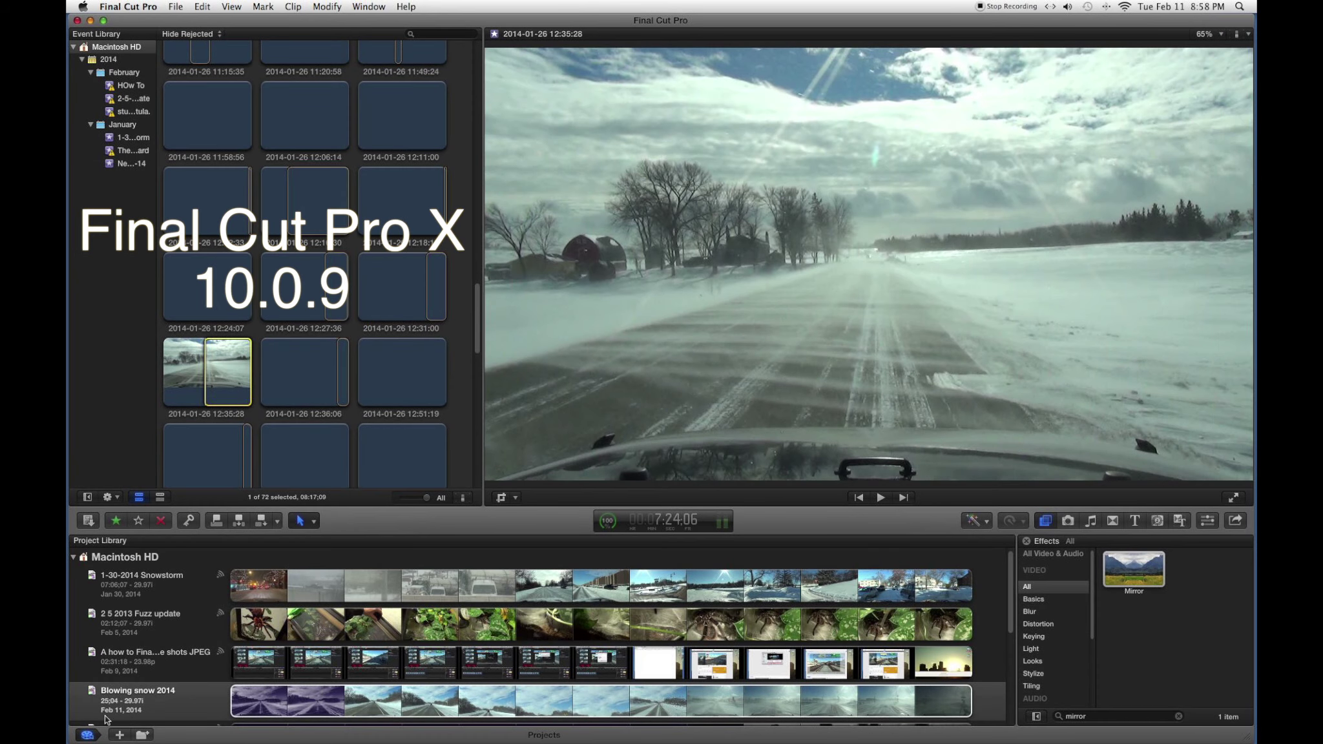
Open the Blowing snow 2014 project and enlarge the timeline to reveal the music track
{"action": "left_click", "coordinate": [208, 703]}
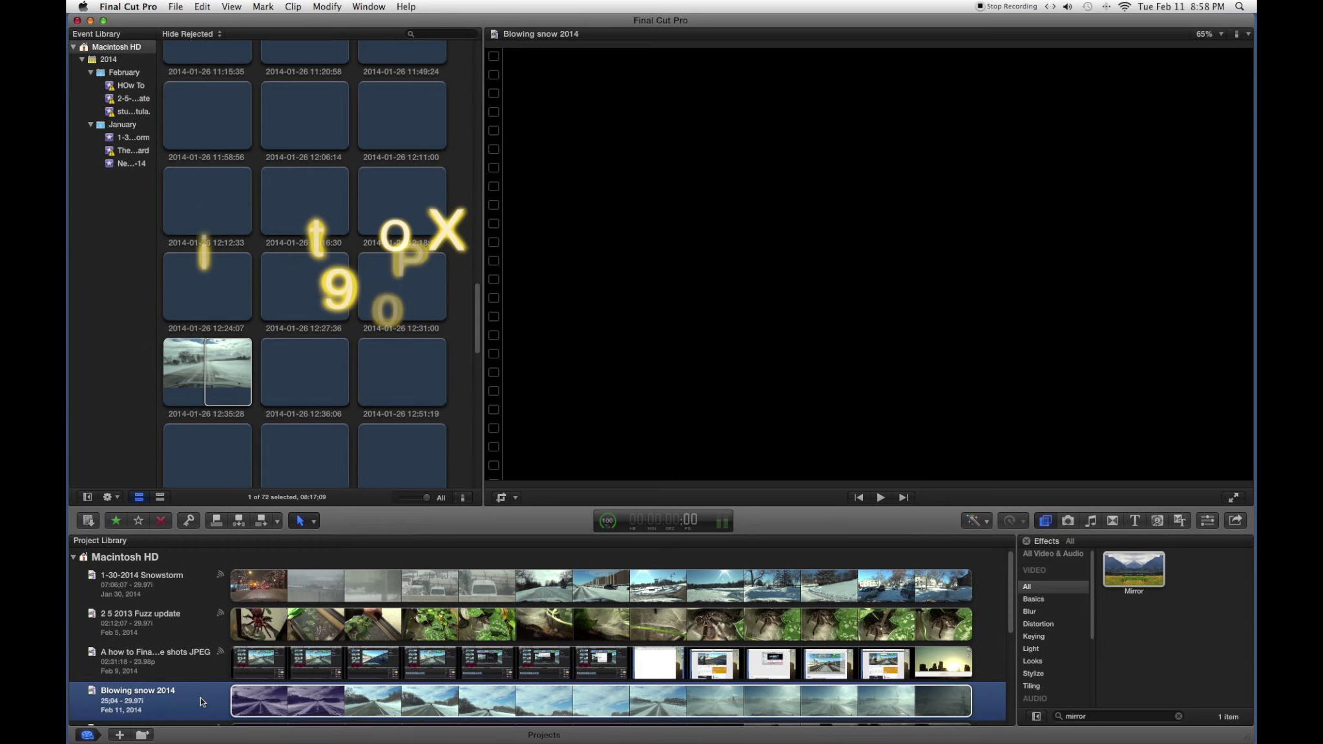
{"action": "double_click", "coordinate": [200, 697]}
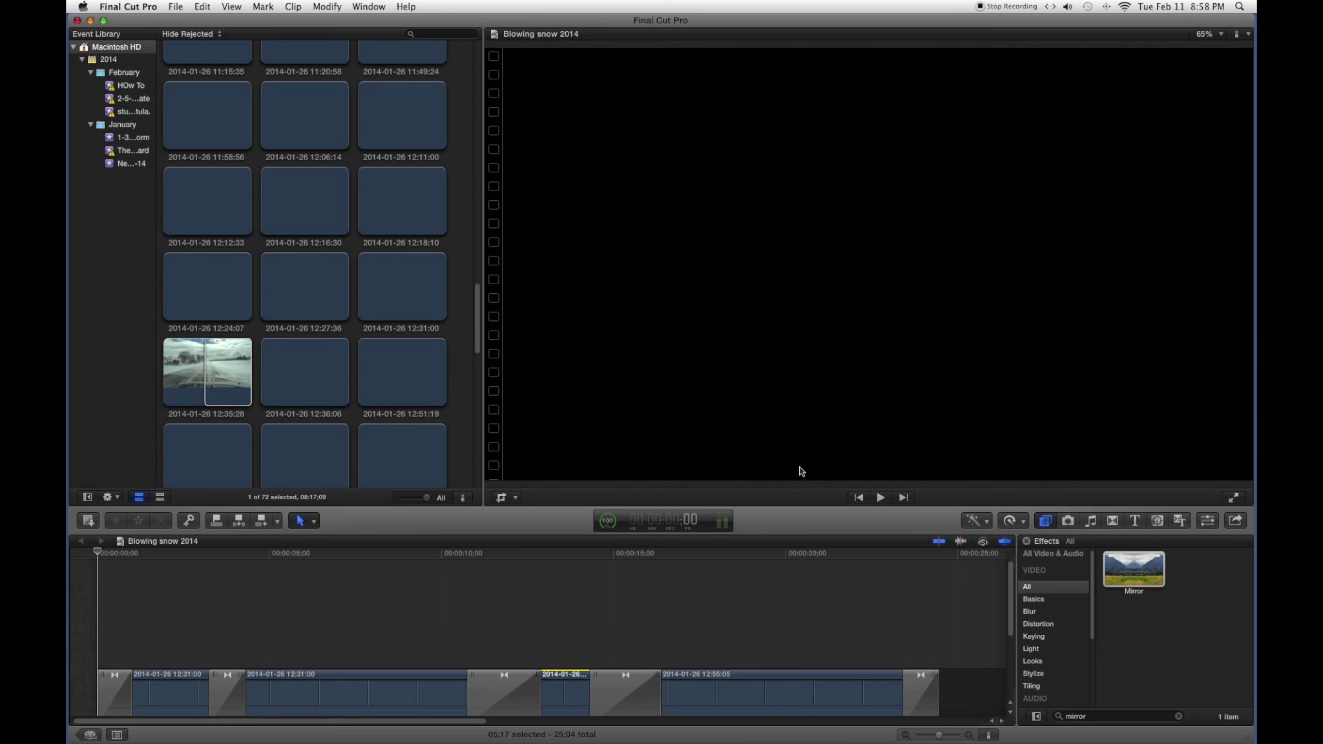
{"action": "left_click_drag", "start_coordinate": [799, 521], "coordinate": [799, 422]}
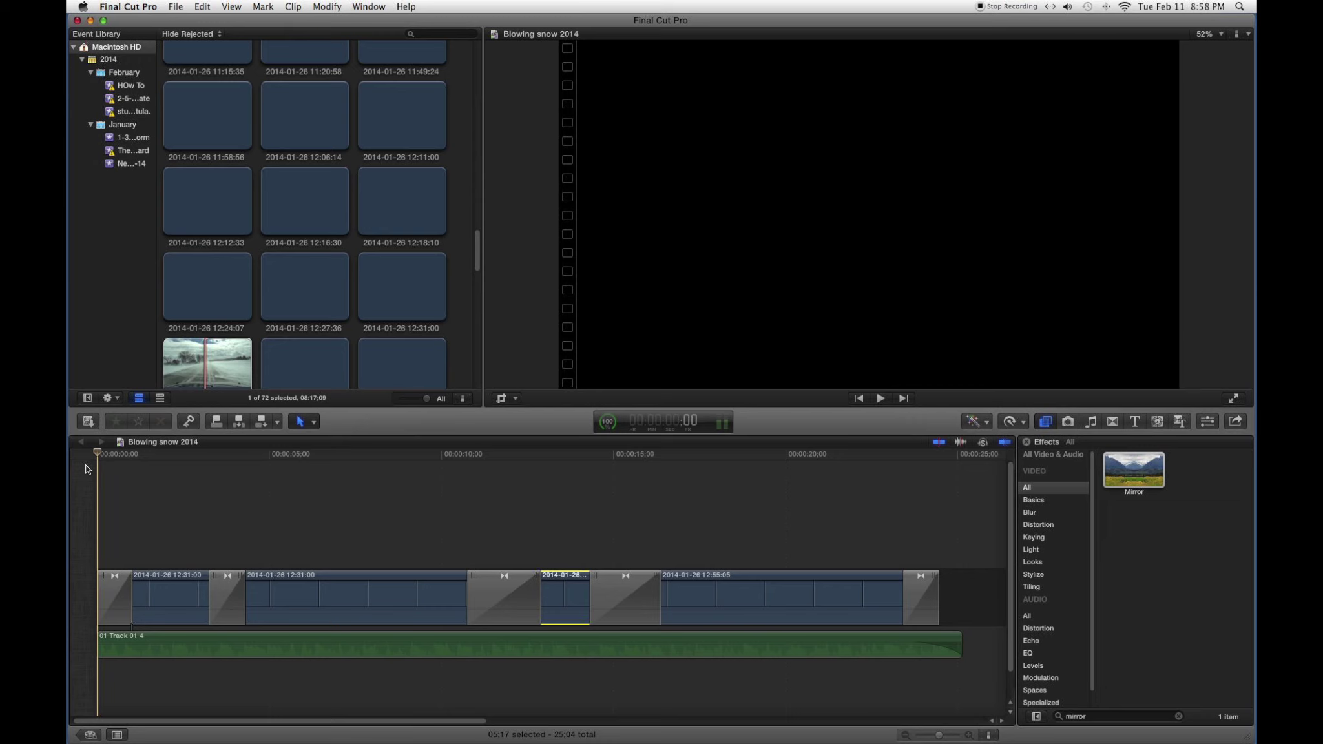
{"action": "key", "text": "space"}
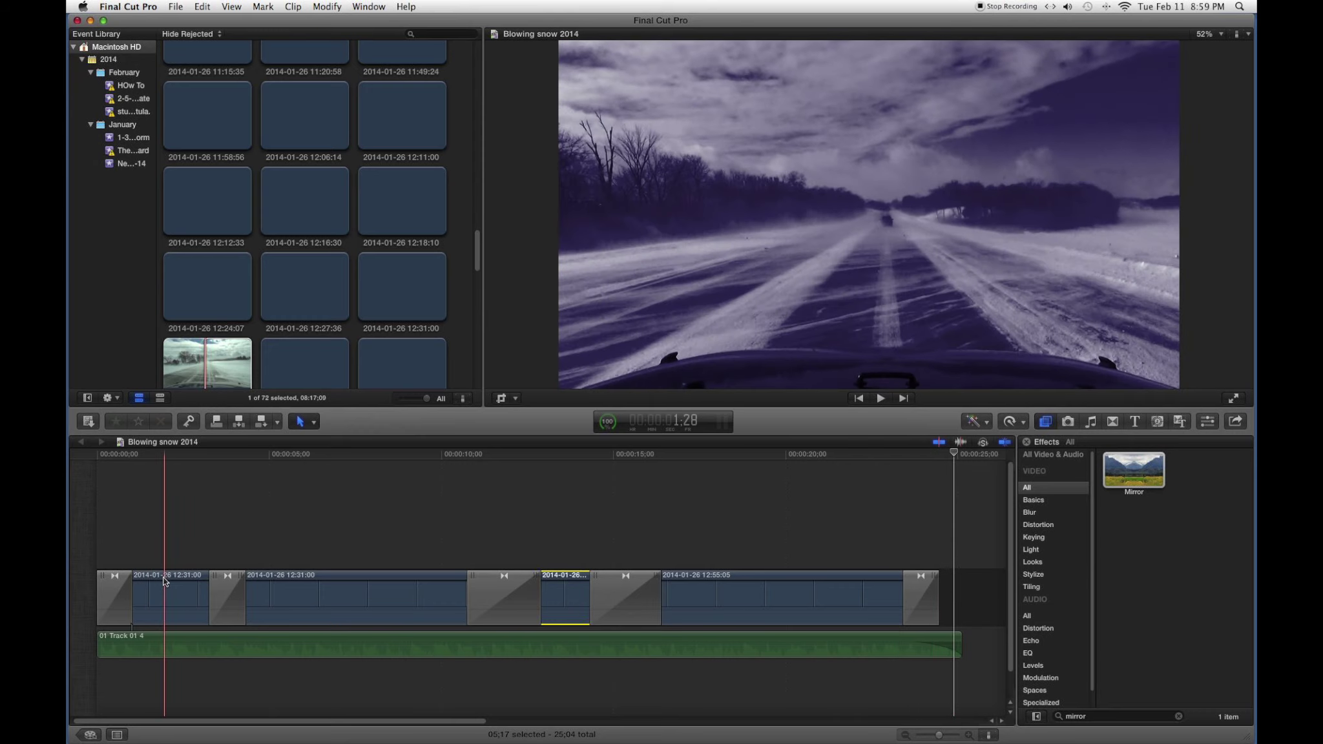
{"action": "key", "text": "c"}
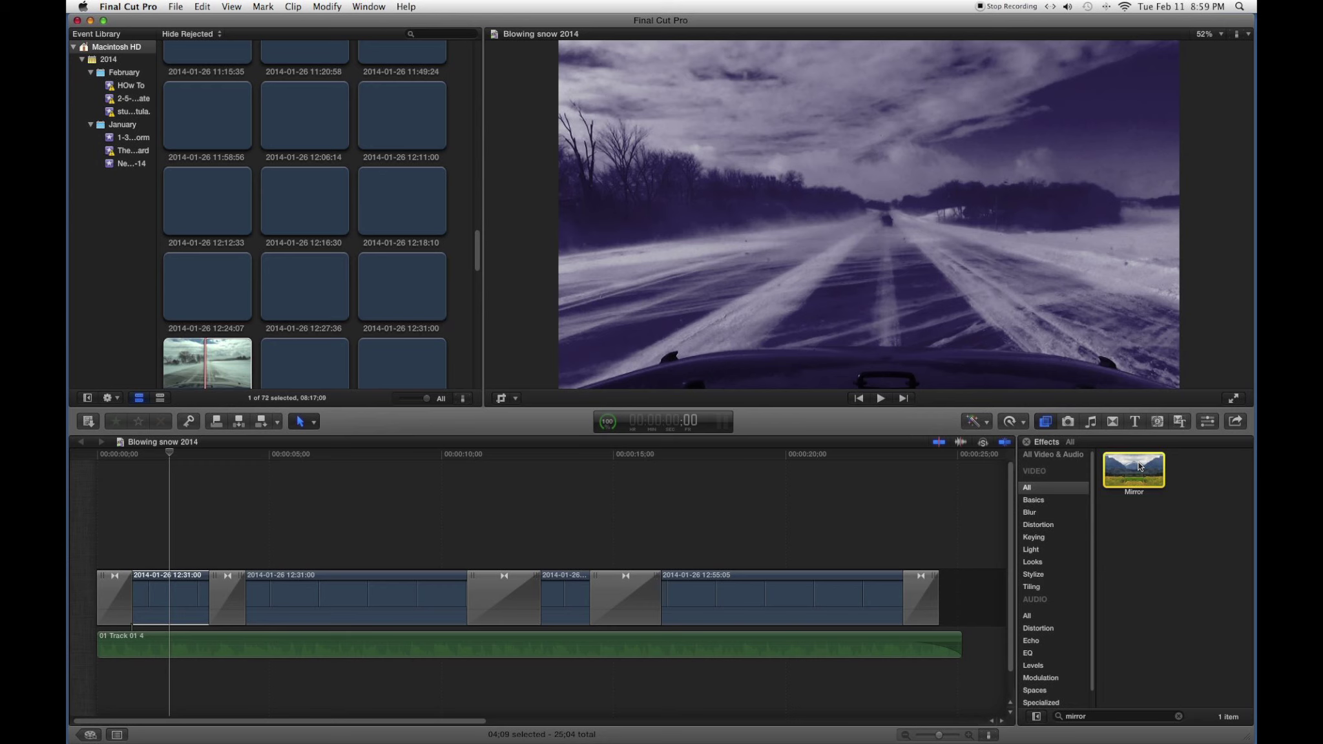
Apply the Mirror effect to the first clip and the short 2014-01-26 clip, then play back the result
{"action": "left_click_drag", "start_coordinate": [1139, 466], "coordinate": [171, 595]}
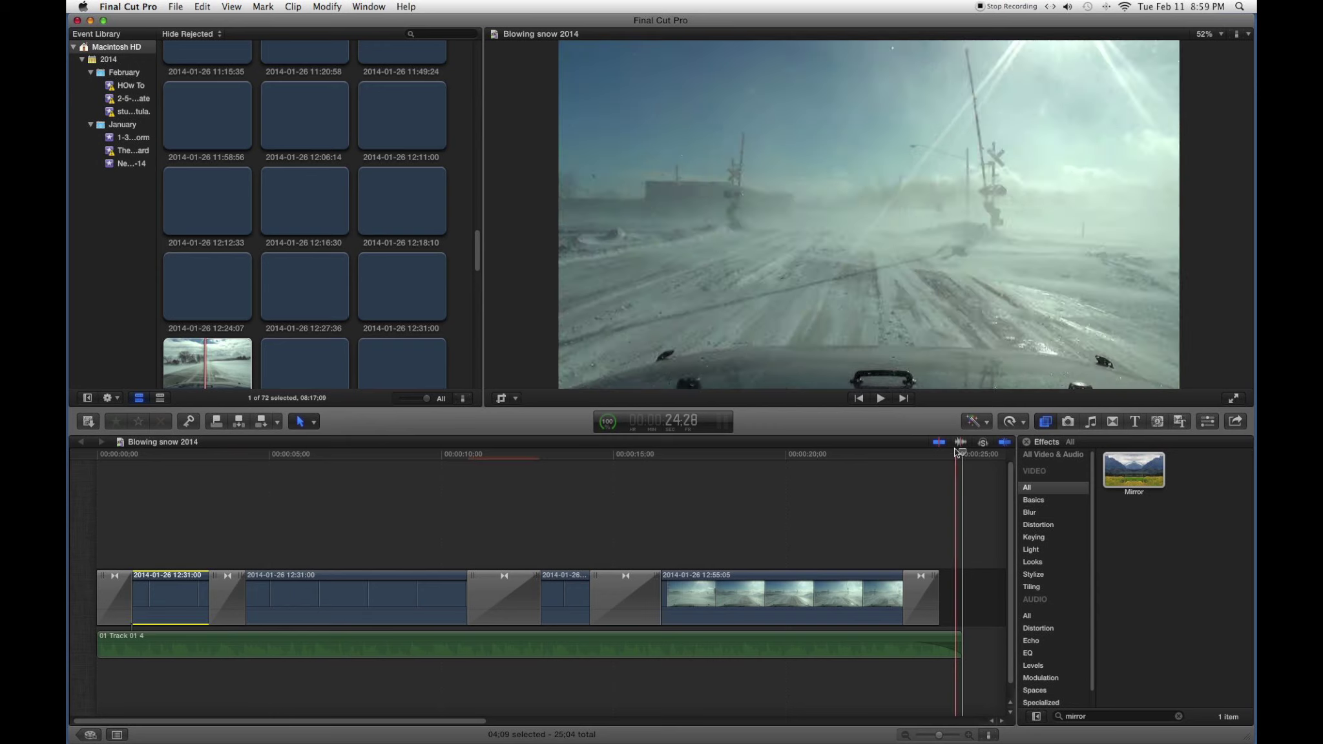
{"action": "left_click_drag", "start_coordinate": [1088, 475], "coordinate": [572, 602]}
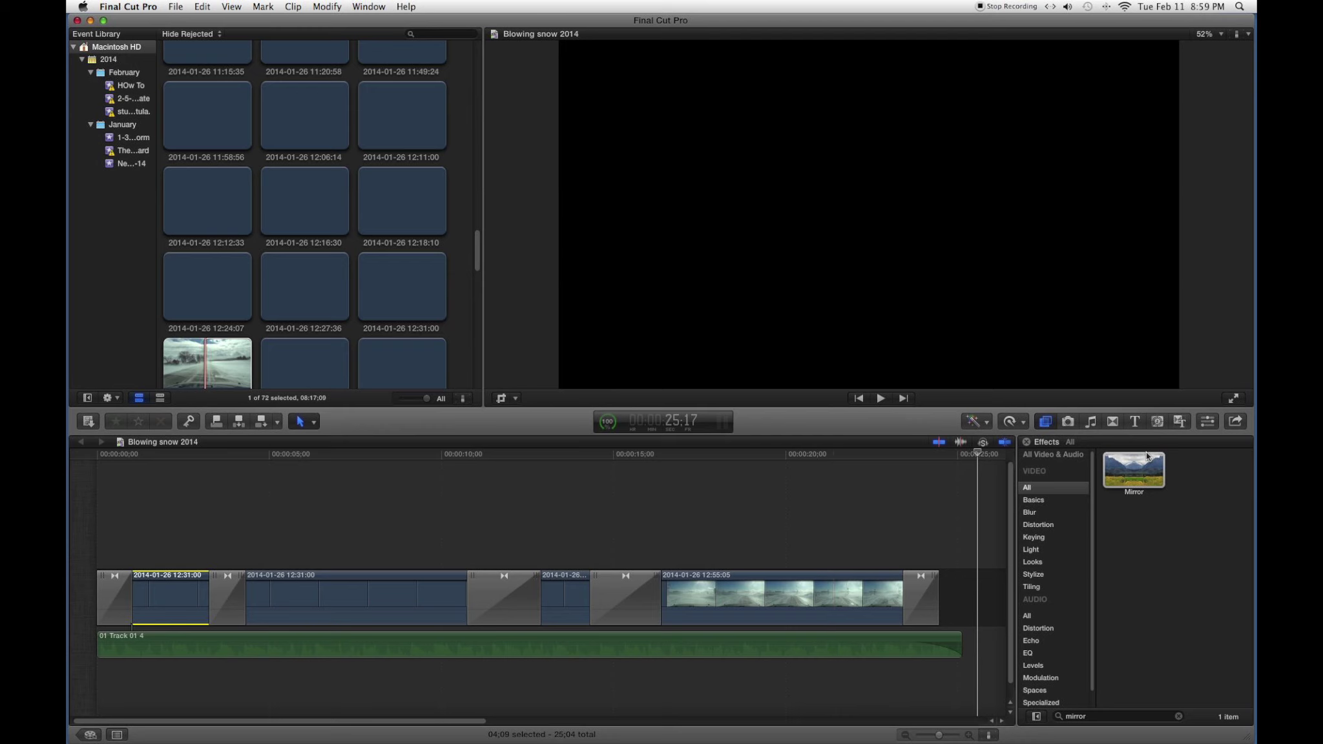
{"action": "left_click", "coordinate": [95, 472]}
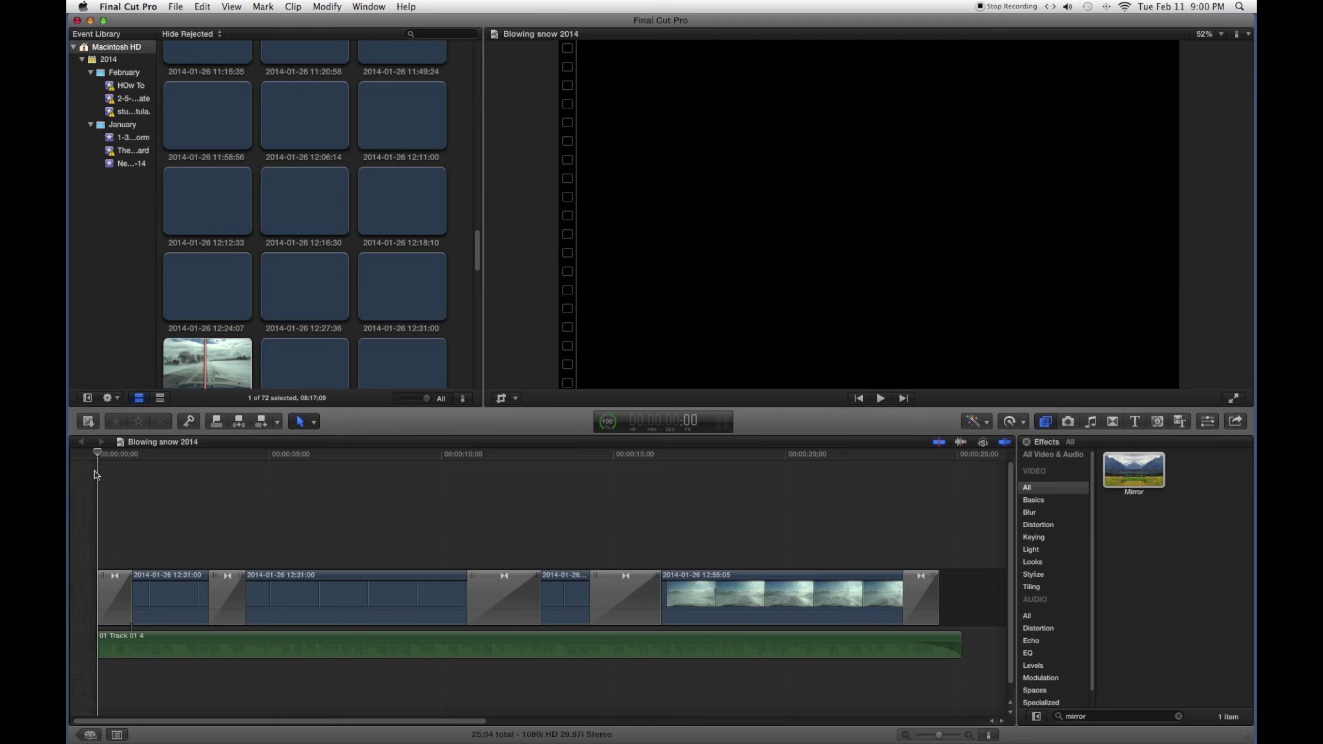
{"action": "key", "text": "space"}
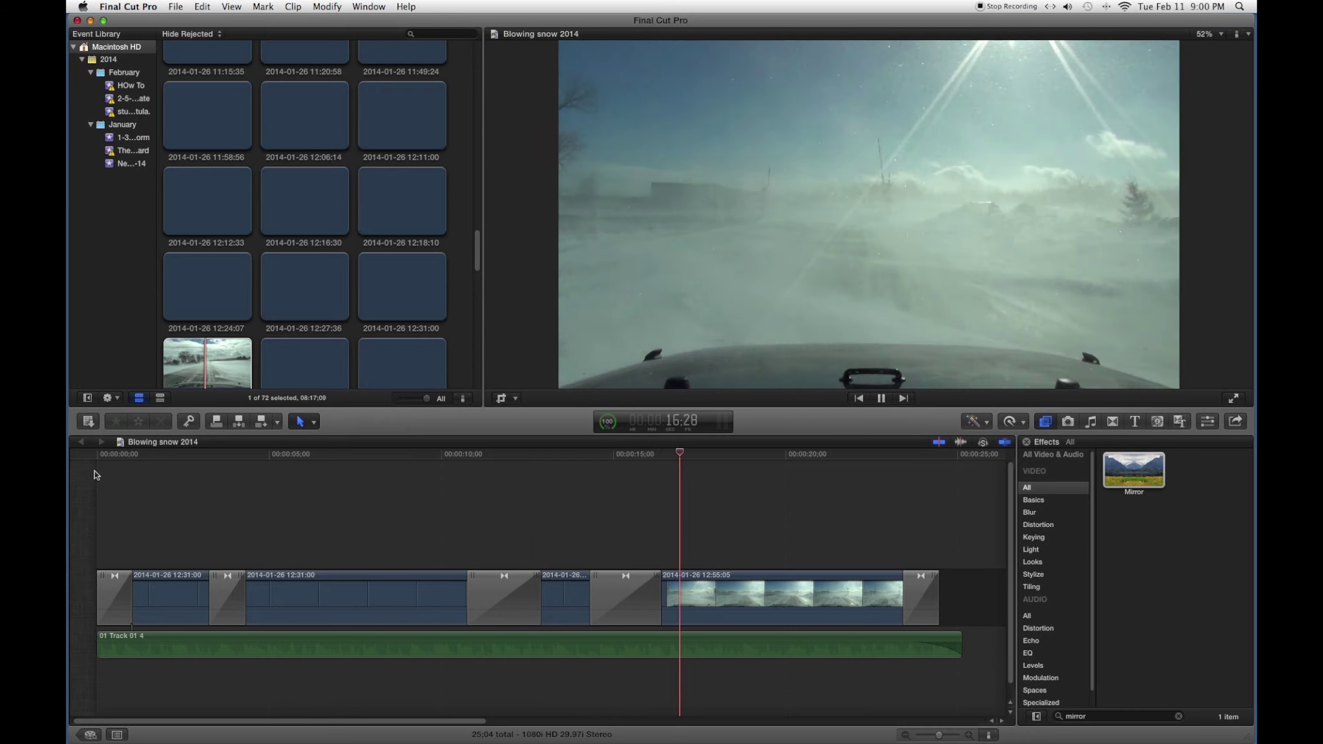
{"action": "key", "text": "space"}
{"action": "left_click_drag", "start_coordinate": [701, 454], "coordinate": [551, 476]}
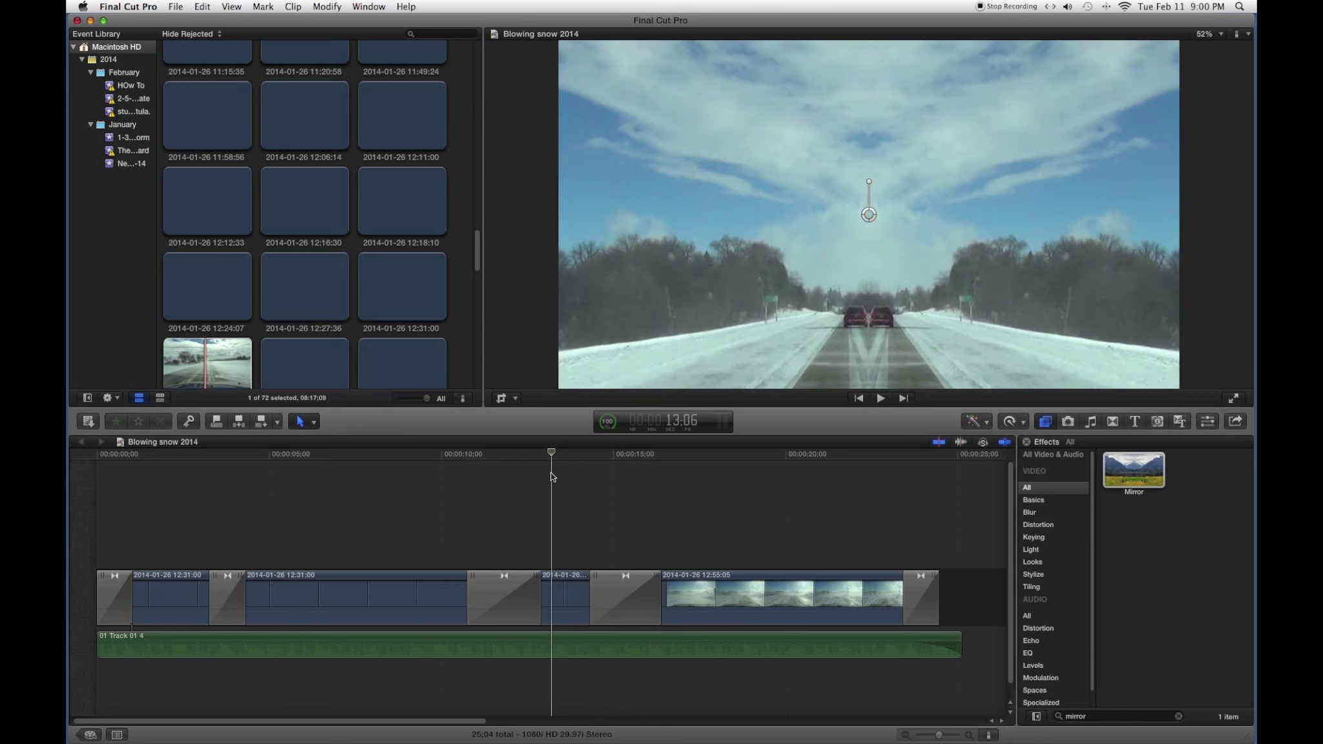
Raise the music clip's volume from -96 dB to 0 dB and play from the start
{"action": "left_click", "coordinate": [418, 634]}
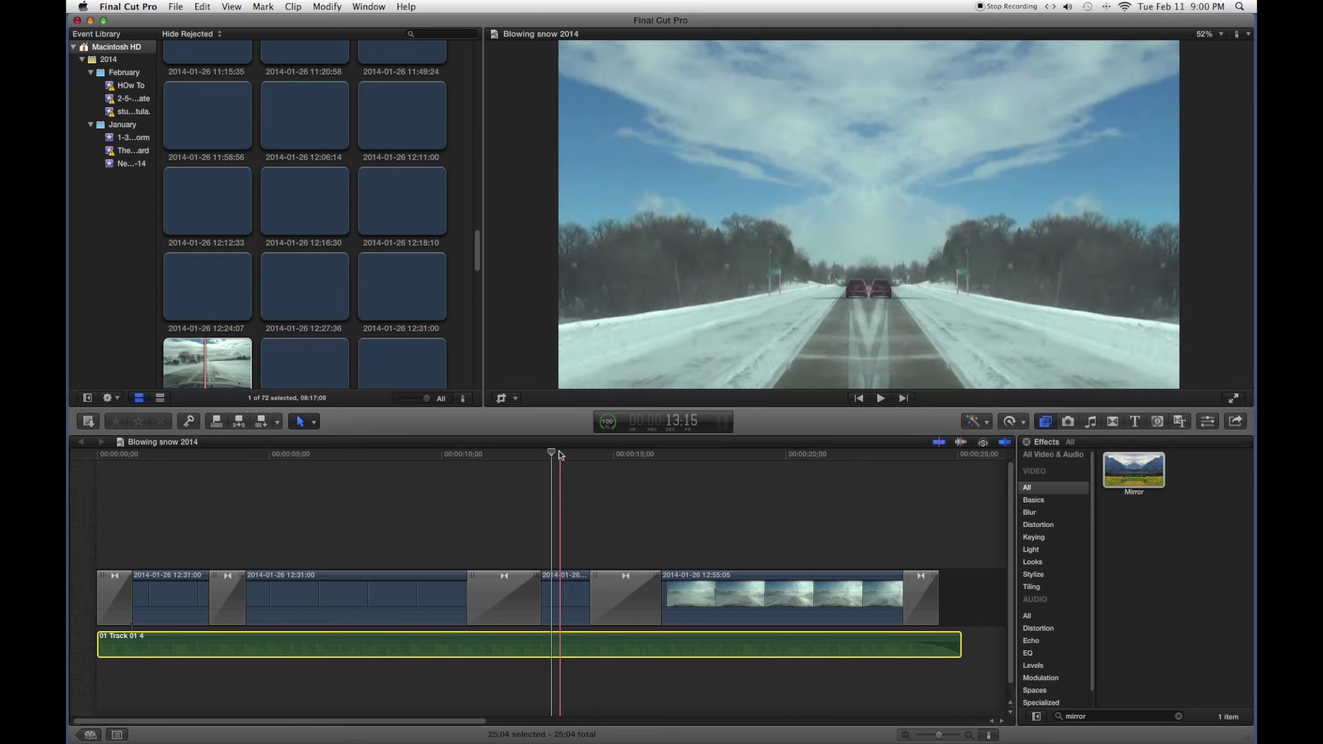
{"action": "left_click", "coordinate": [519, 460]}
{"action": "left_click", "coordinate": [97, 454]}
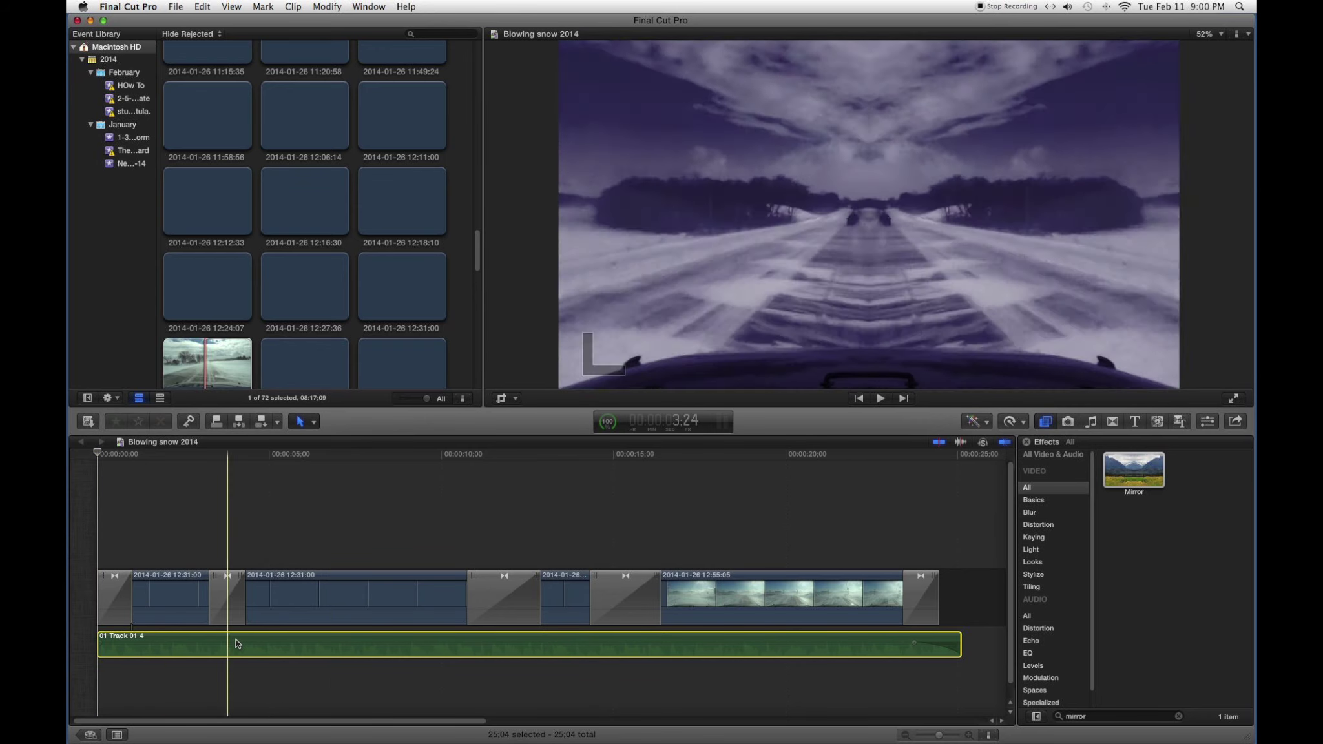
{"action": "left_click_drag", "start_coordinate": [243, 657], "coordinate": [244, 646]}
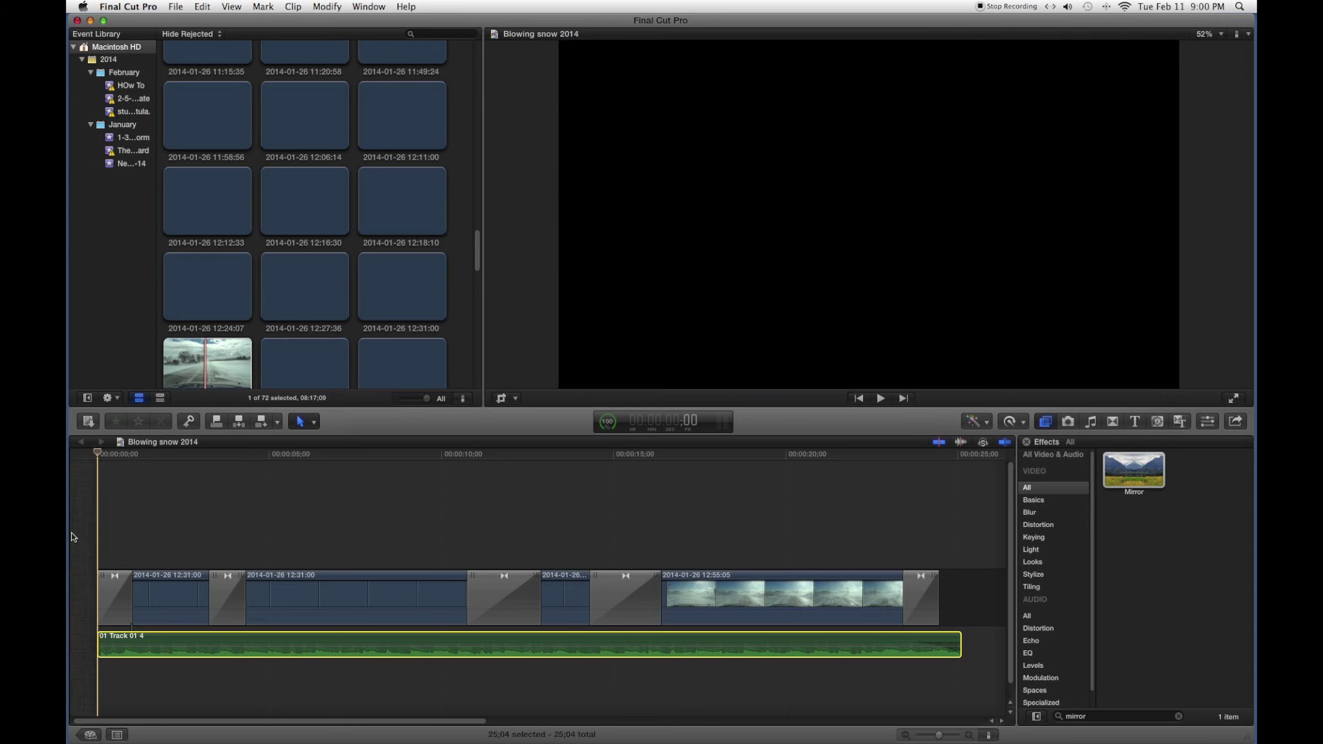
{"action": "key", "text": "space"}
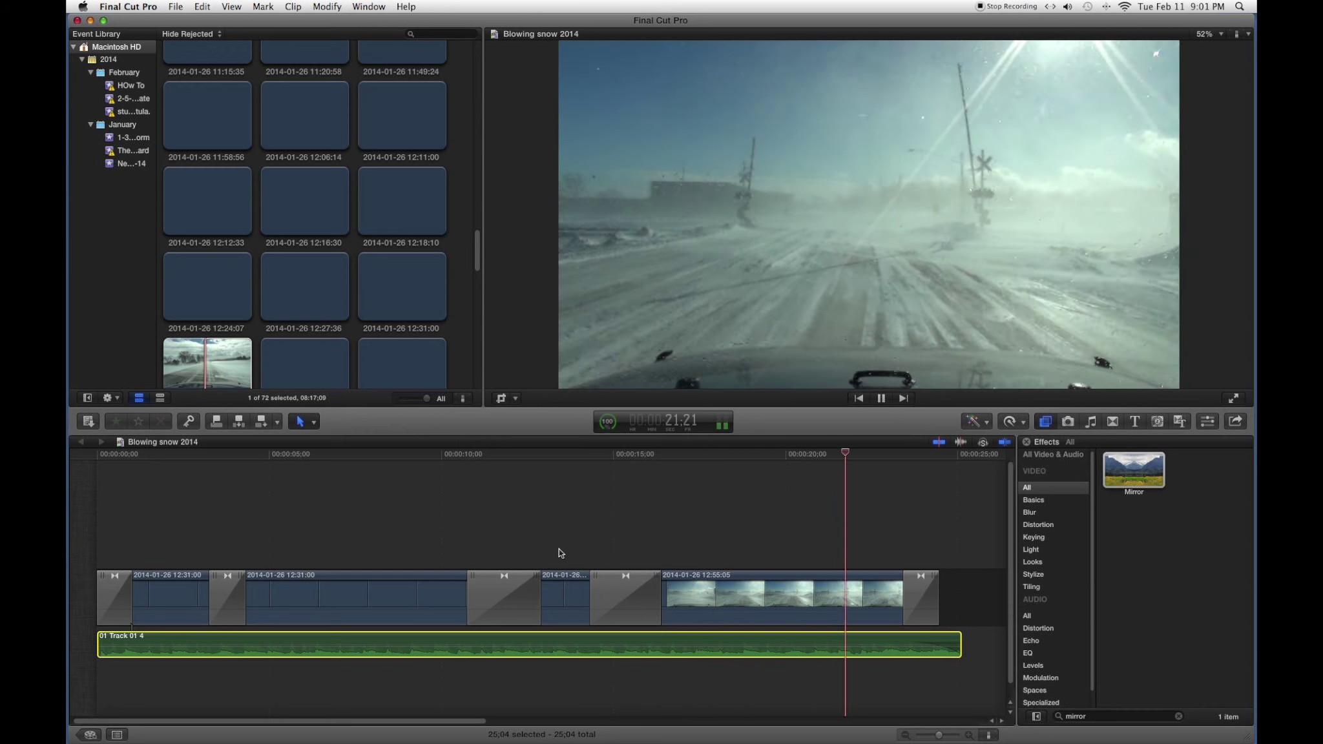
{"action": "key", "text": "space"}
{"action": "left_click", "coordinate": [820, 572]}
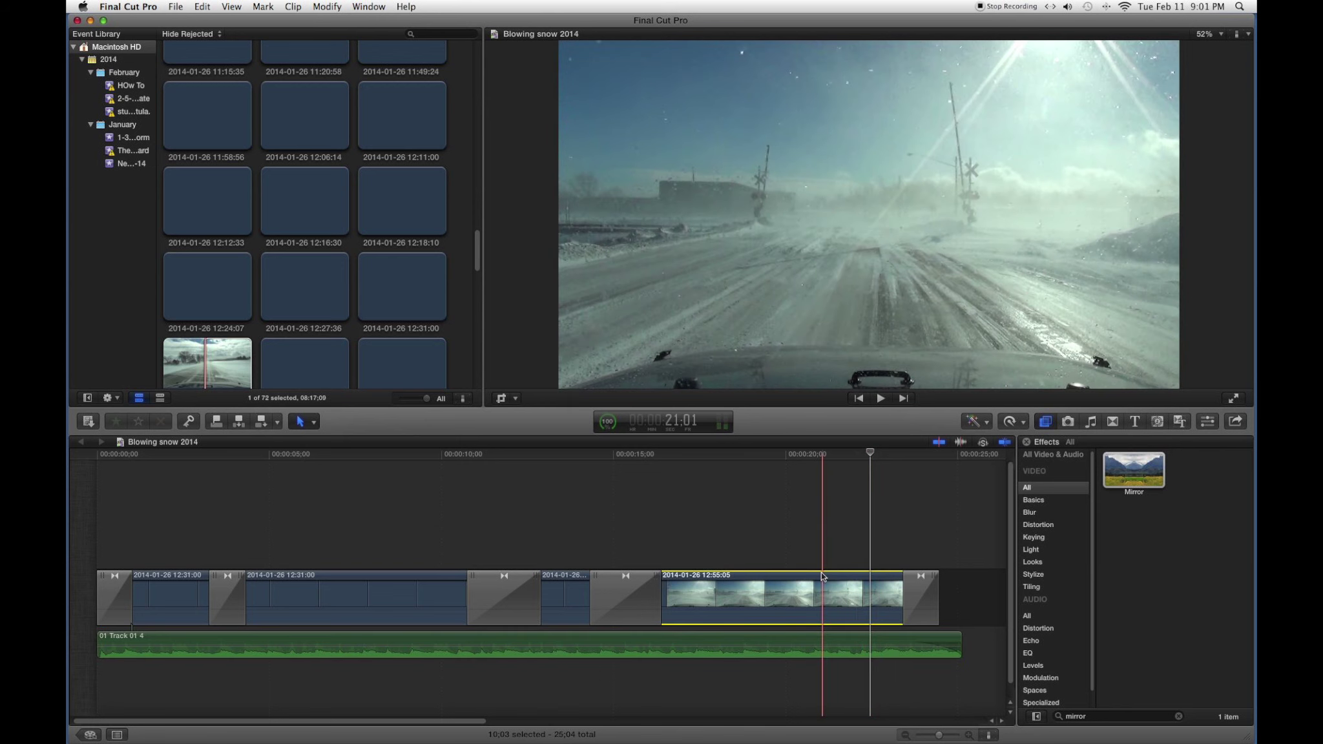
{"action": "key", "text": "v"}
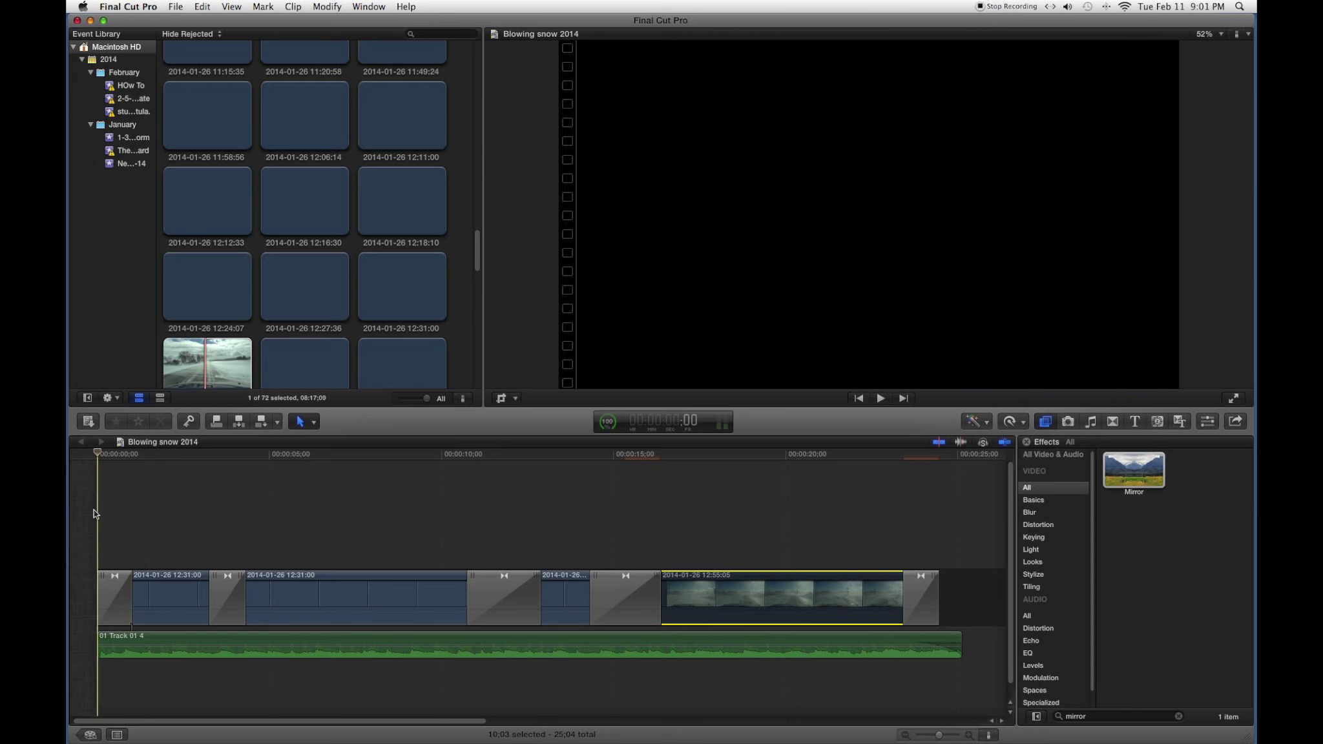
{"action": "key", "text": "Home"}
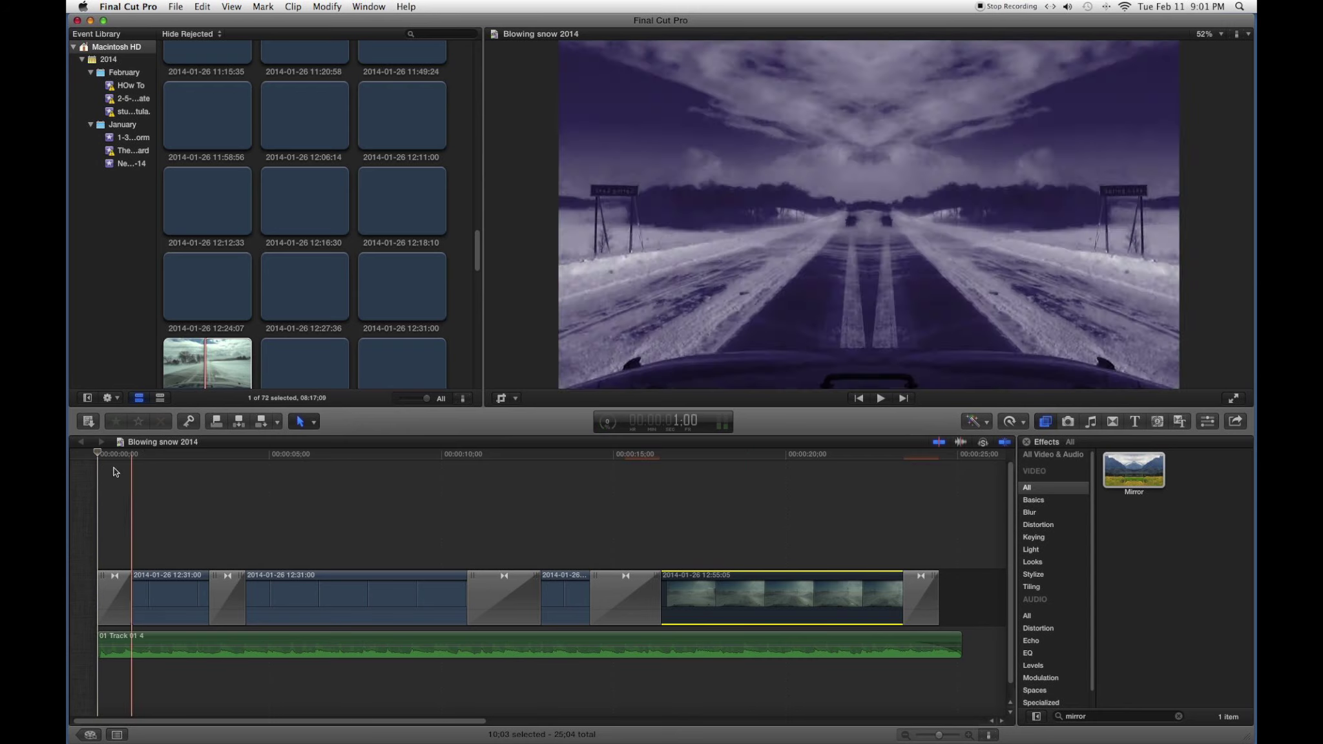
{"action": "left_click_drag", "start_coordinate": [97, 454], "coordinate": [560, 528]}
{"action": "left_click", "coordinate": [571, 589]}
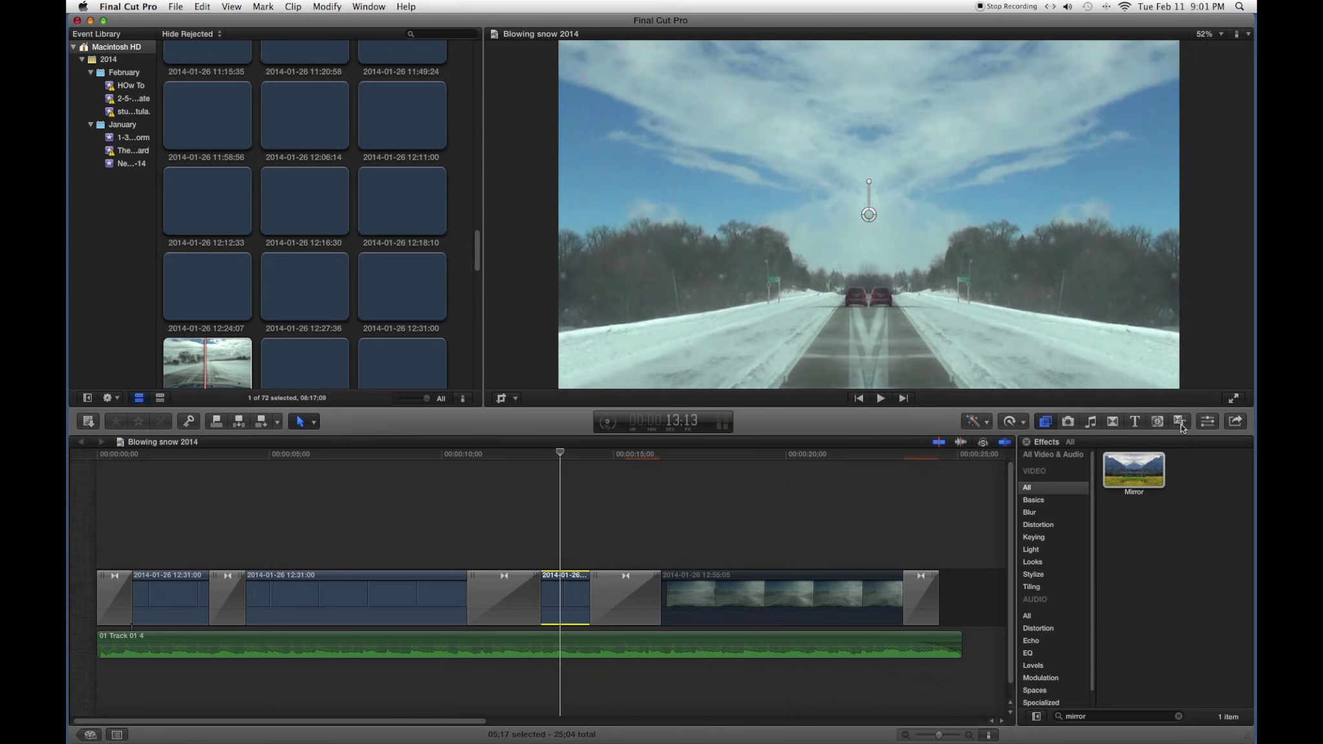
Enable colour correction on the short clip in the Inspector and play the edit
{"action": "left_click", "coordinate": [1207, 421]}
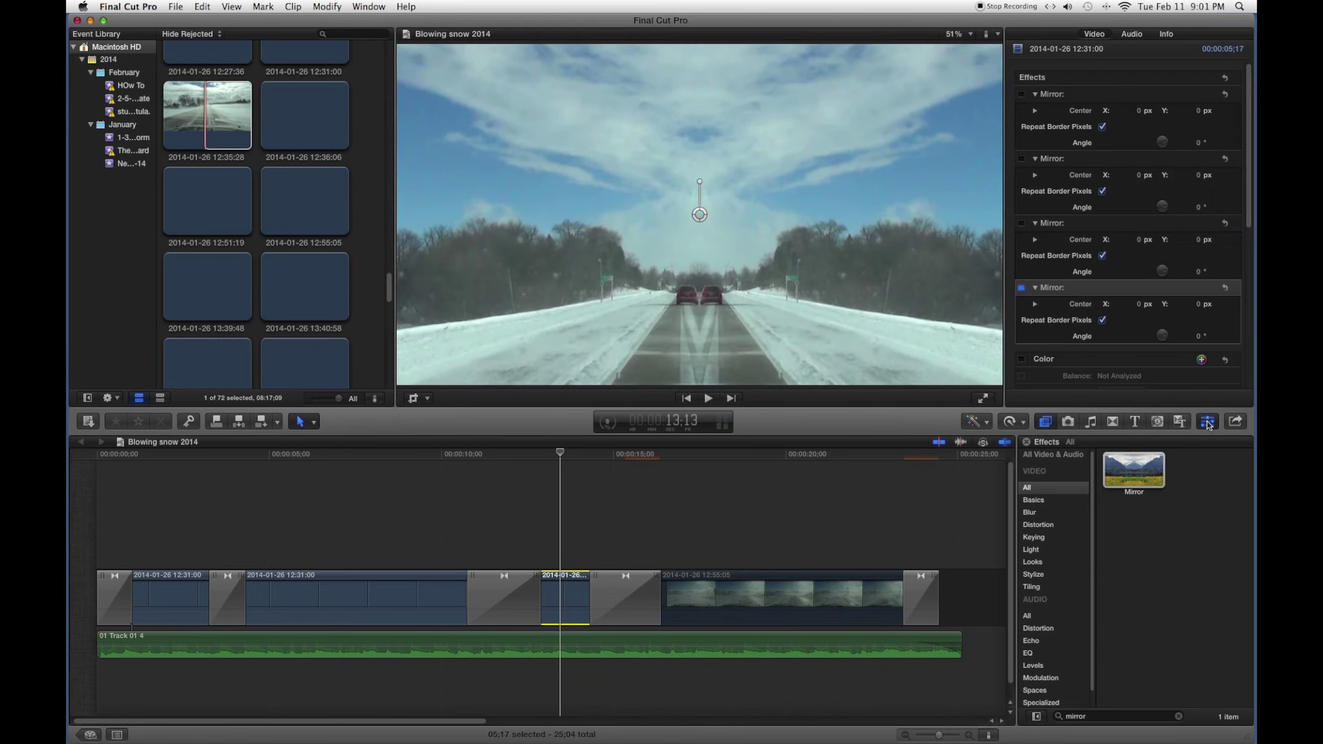
{"action": "left_click", "coordinate": [1022, 359]}
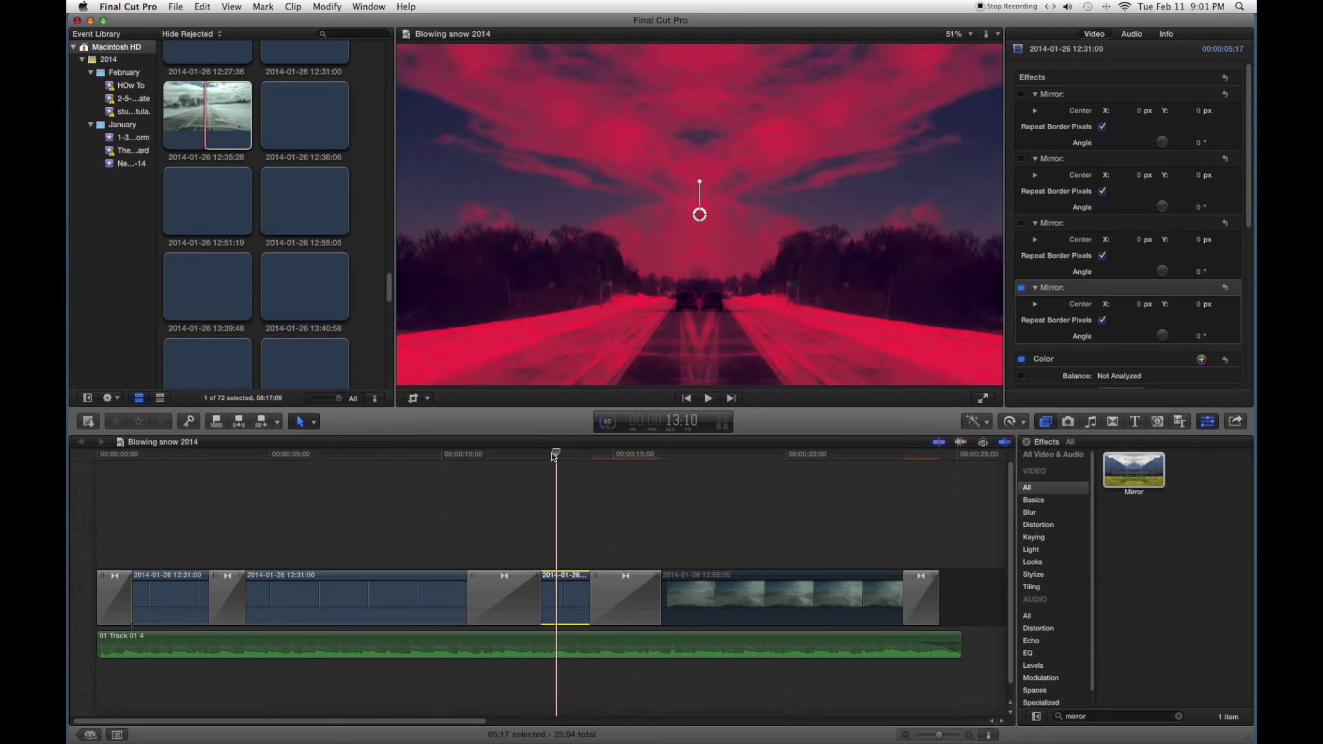
{"action": "left_click", "coordinate": [405, 483]}
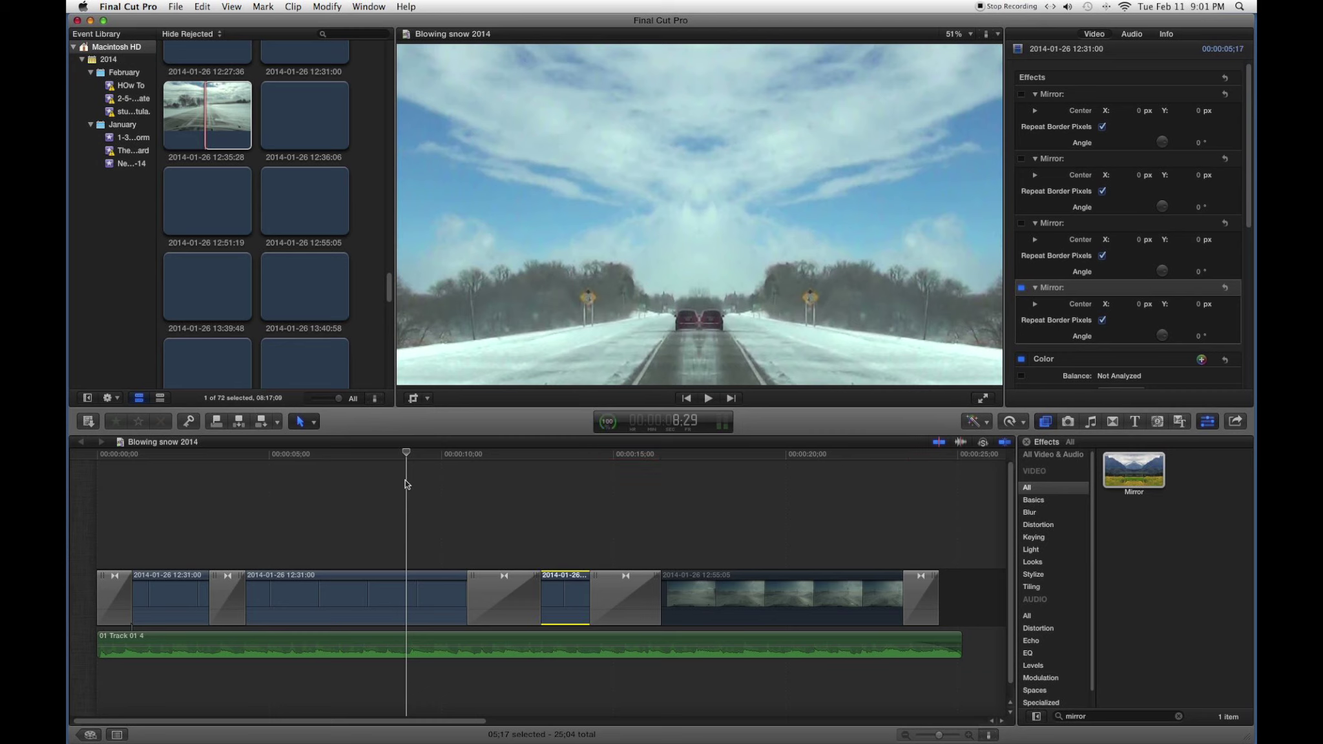
{"action": "key", "text": "space"}
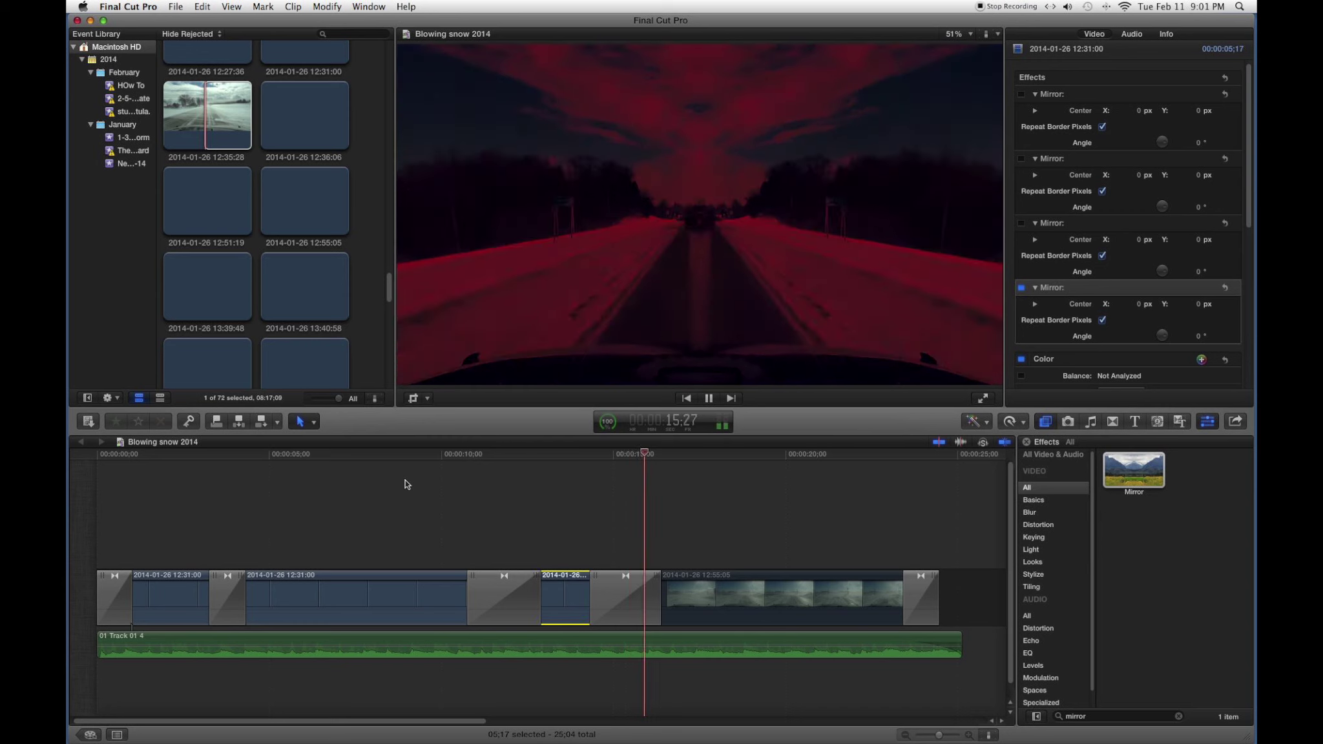
Scrub through the first four seconds to preview the tinted mirrored frames
{"action": "key", "text": "space"}
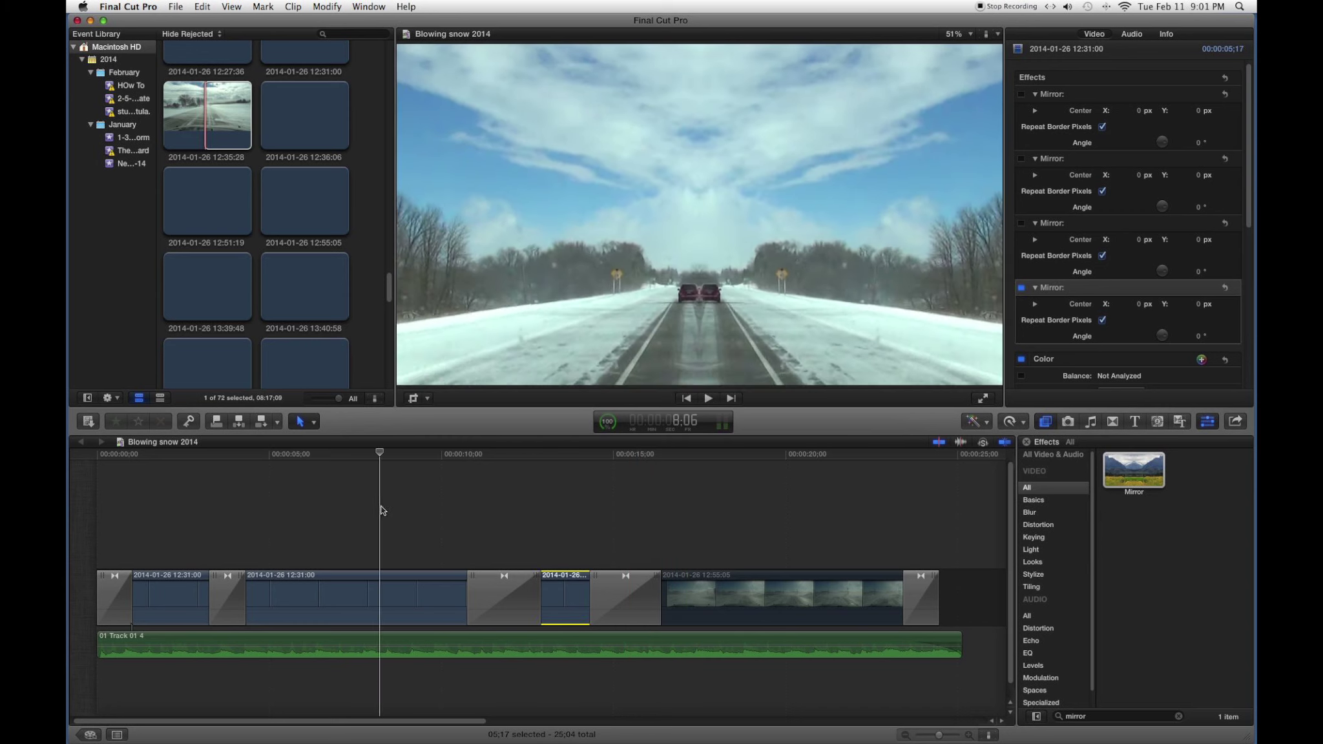
{"action": "left_click", "coordinate": [210, 511]}
{"action": "left_click", "coordinate": [96, 512]}
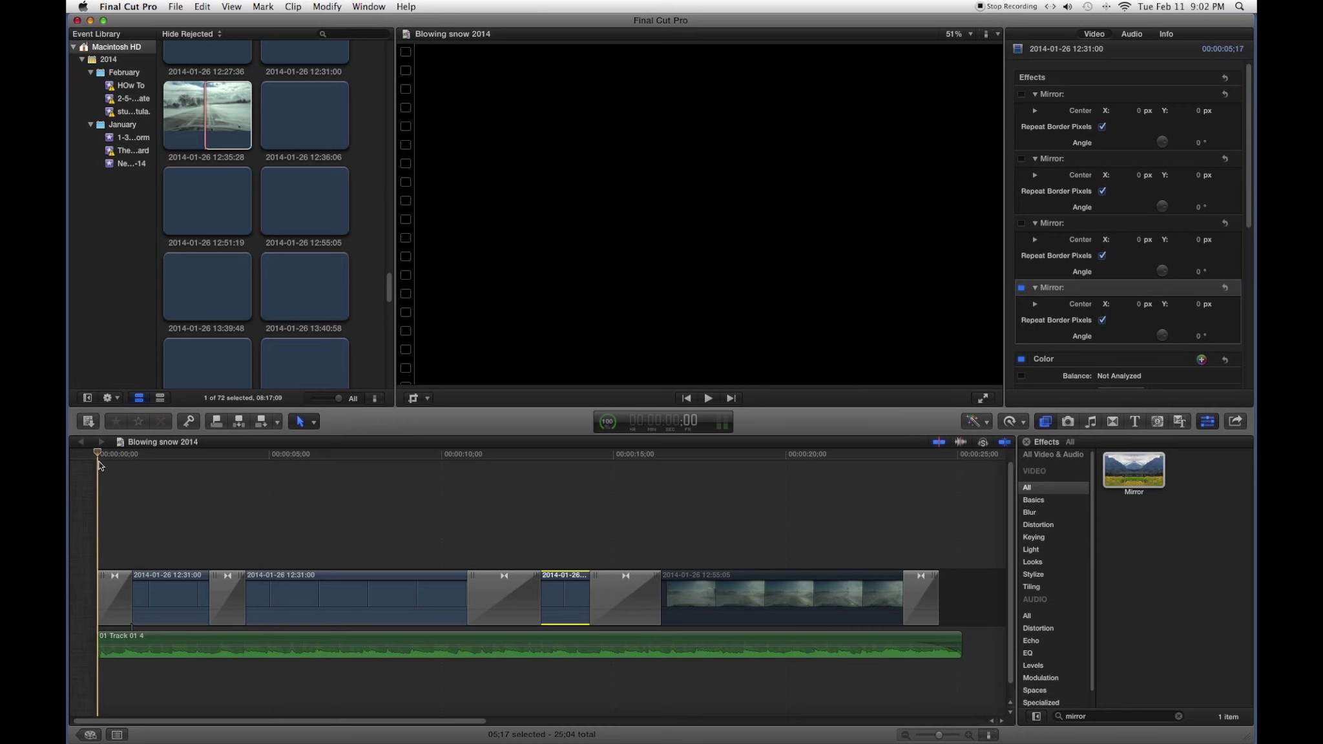
{"action": "left_click_drag", "start_coordinate": [97, 456], "coordinate": [370, 463]}
{"action": "left_click_drag", "start_coordinate": [393, 466], "coordinate": [363, 480]}
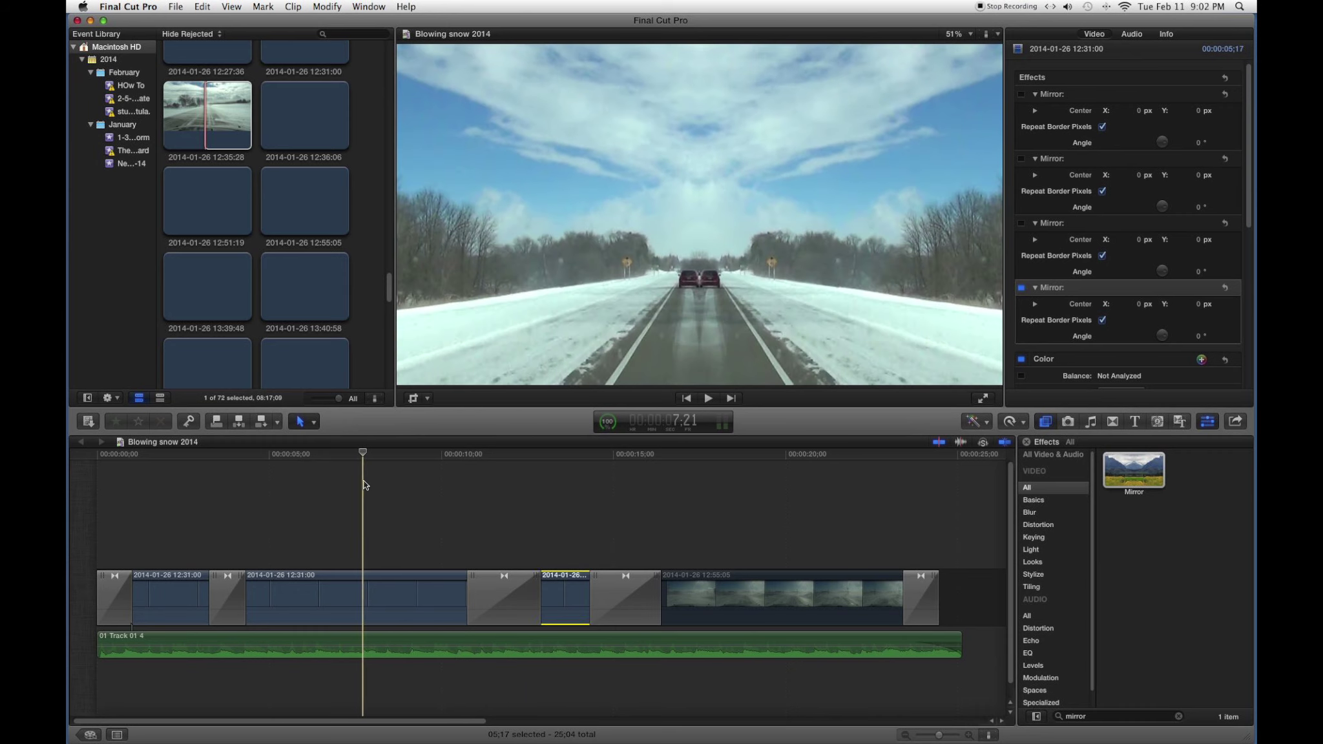
{"action": "left_click", "coordinate": [356, 585]}
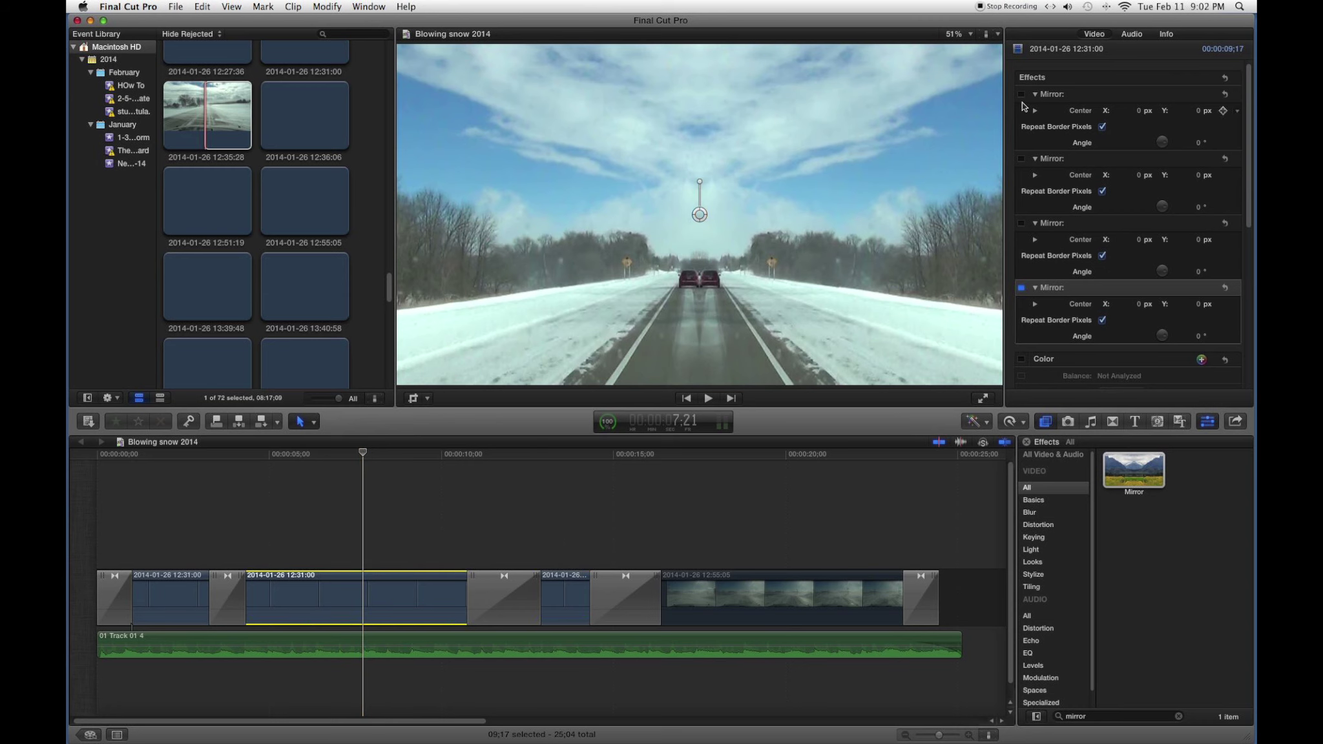
Delete the fourth Mirror effect from the second 12:31:00 clip, enable its colour, and play from the start
{"action": "key", "text": "Delete"}
{"action": "left_click", "coordinate": [1022, 274]}
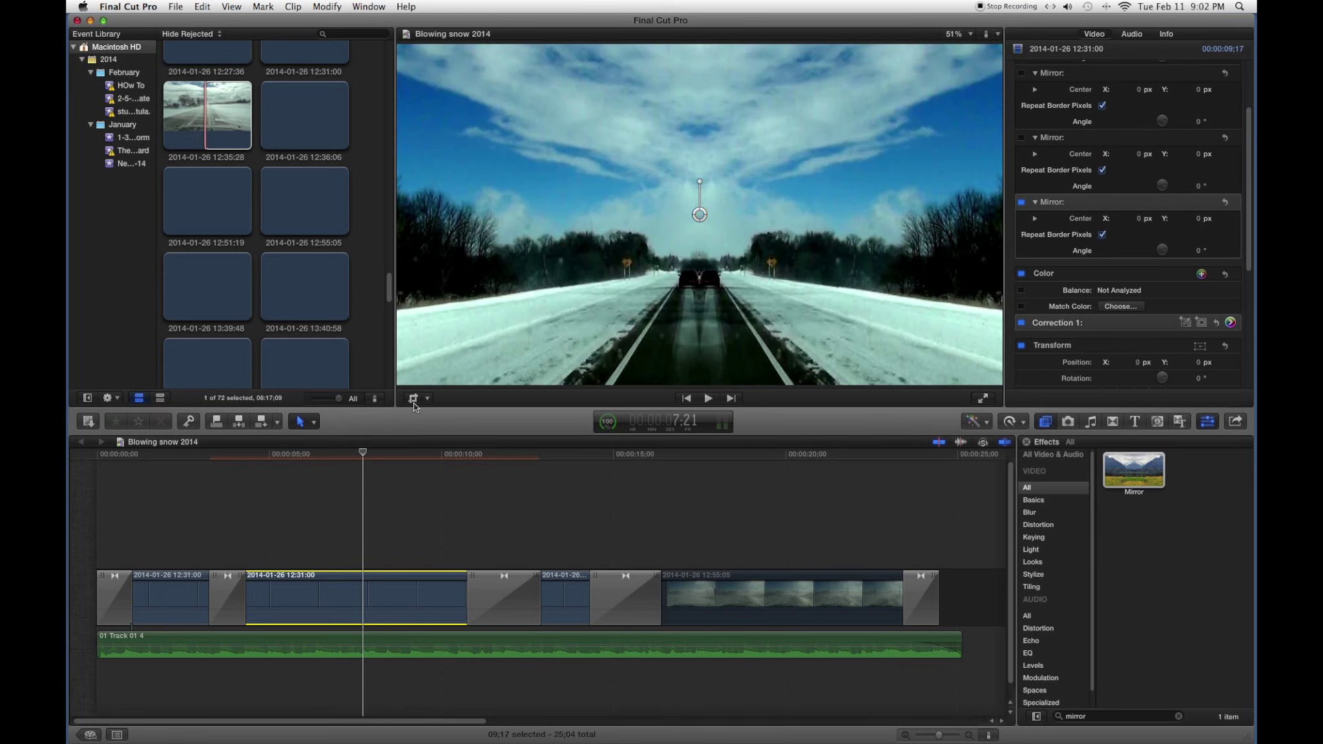
{"action": "left_click_drag", "start_coordinate": [362, 454], "coordinate": [95, 465]}
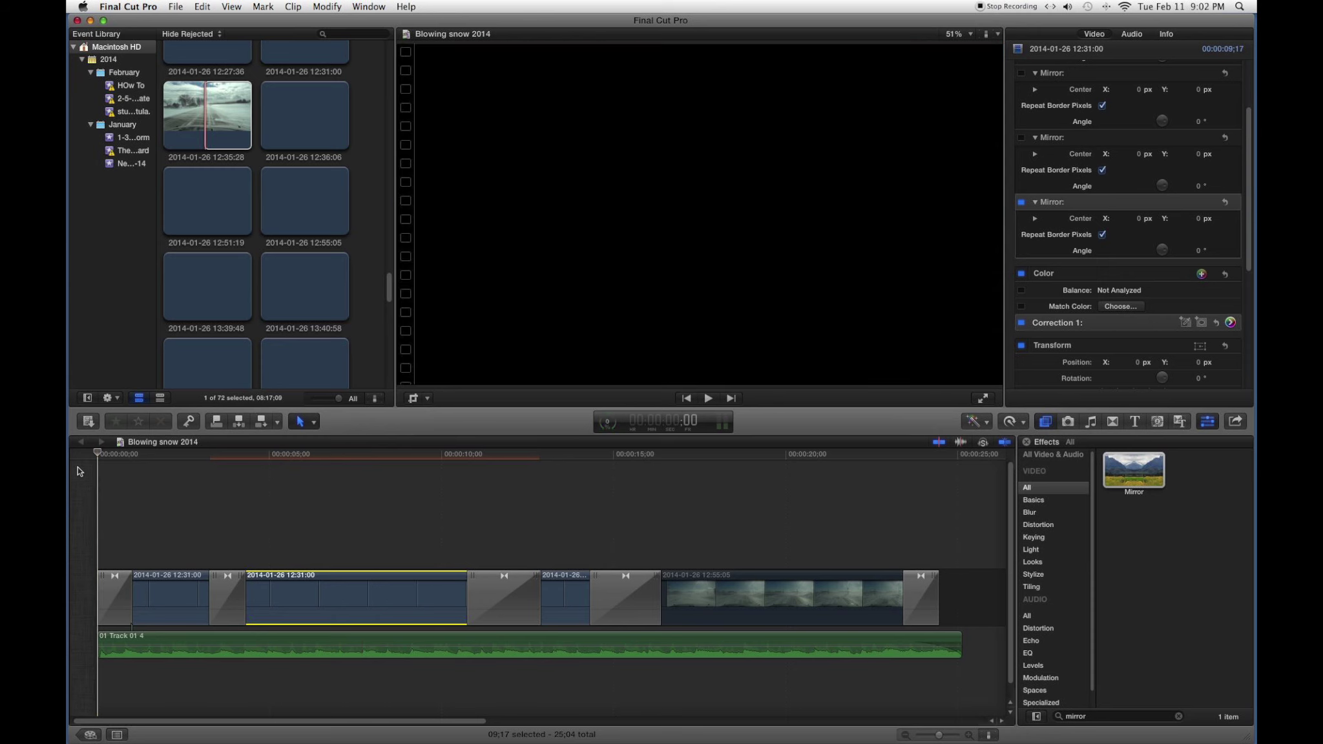
{"action": "key", "text": "space"}
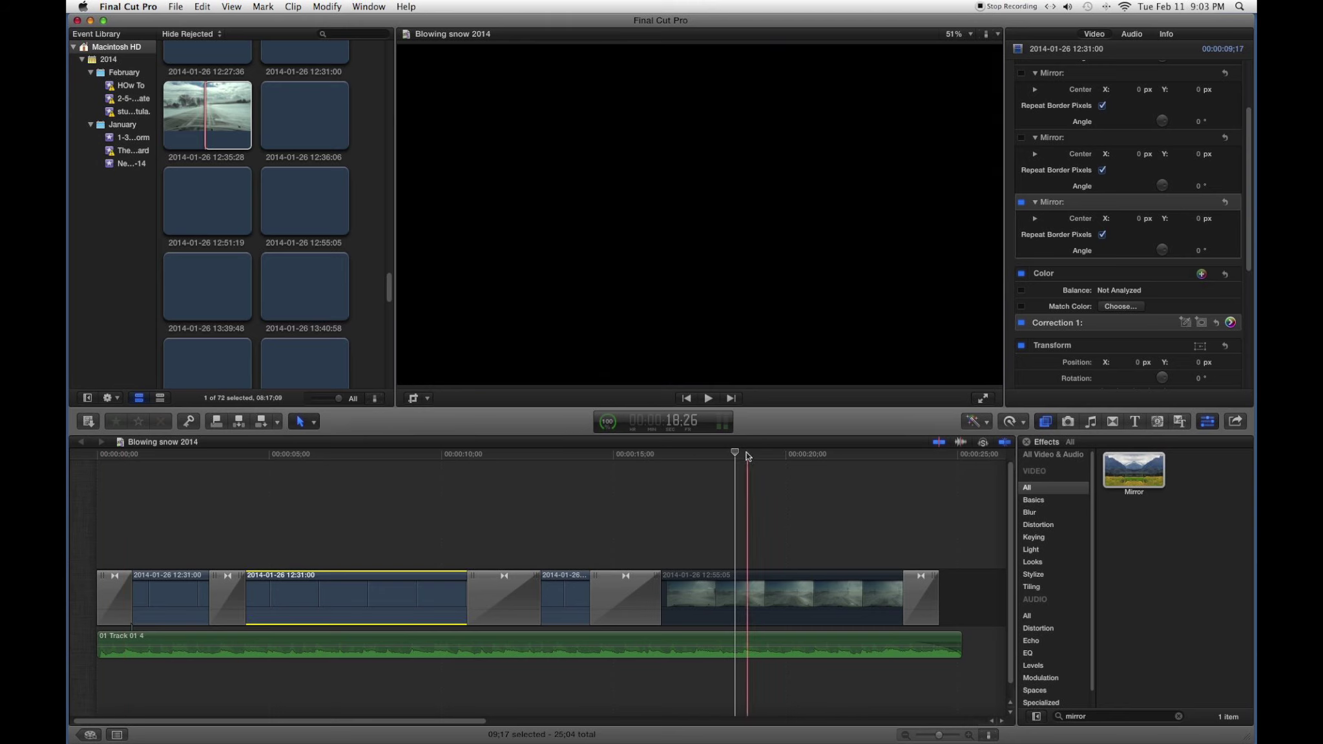
{"action": "left_click", "coordinate": [132, 482]}
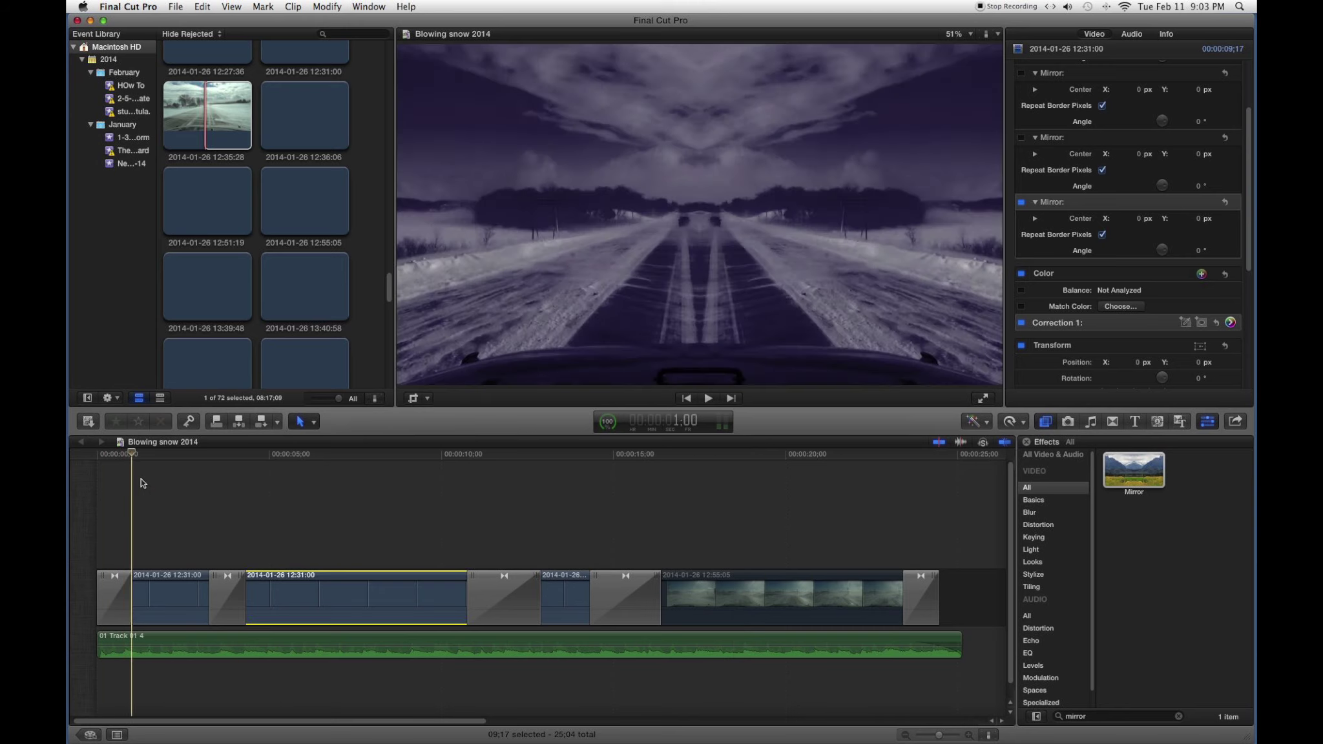